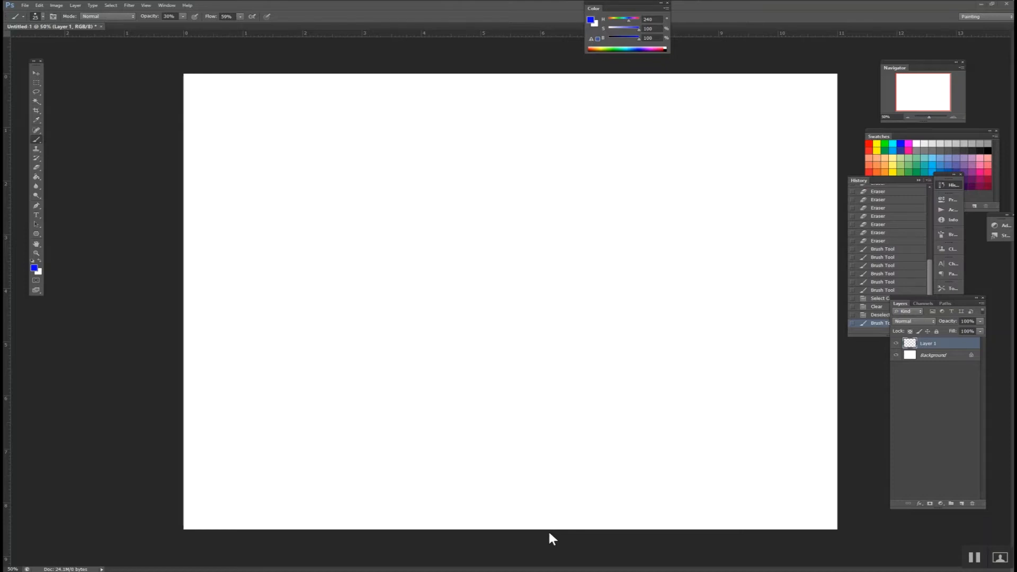
left_click(740, 332)
key("ctrl+plus")
key("space")
mouse_move(590, 234)
left_mouse_down()
mouse_move(540, 320)
mouse_move(563, 297)
mouse_move(551, 284)
left_mouse_up()
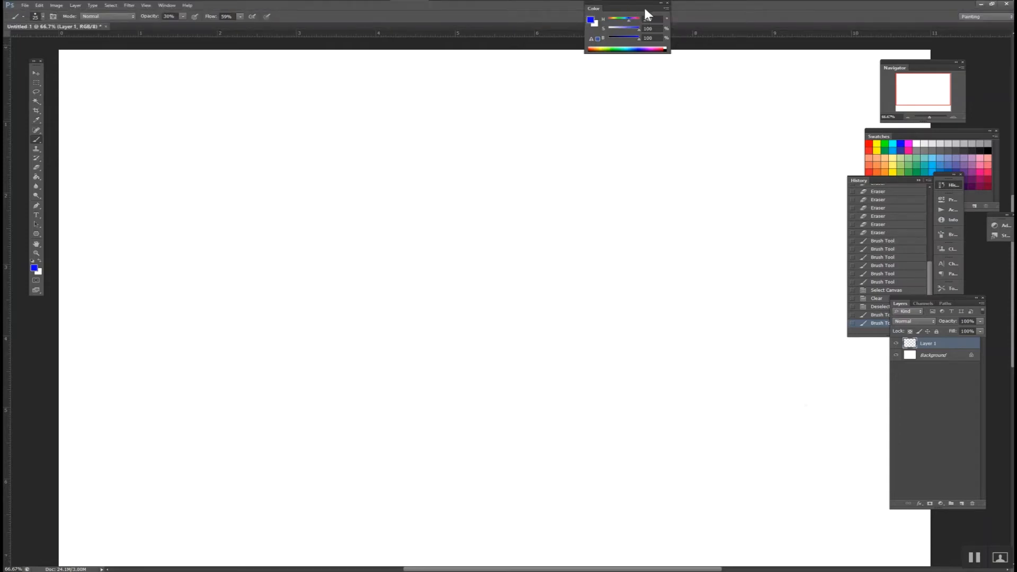
Move the Color and History panels out over the canvas and set the blue foreground colour's brightness to 71%
left_click_drag(646, 4, 793, 216)
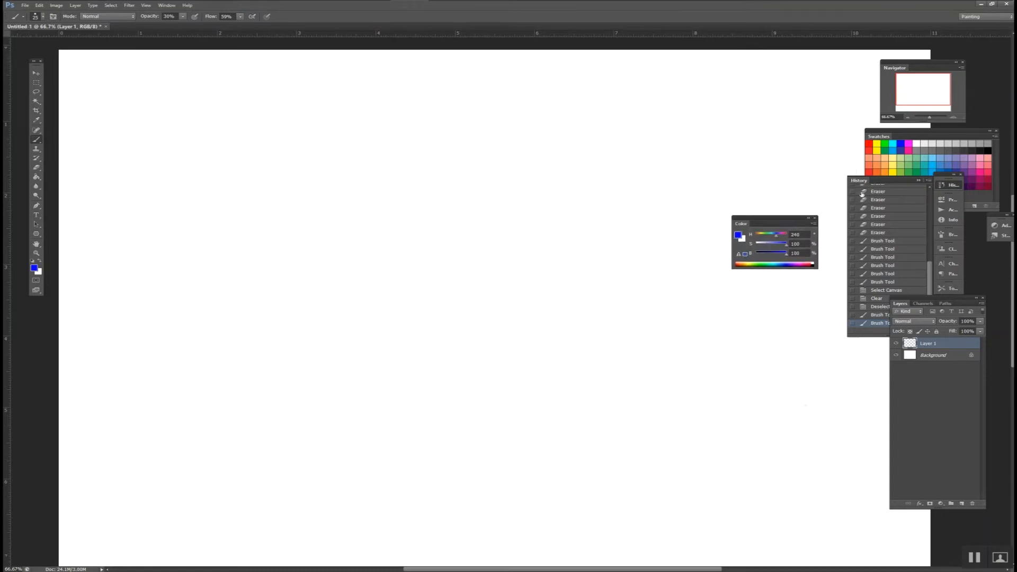
left_click_drag(905, 183, 778, 217)
left_click_drag(781, 255, 777, 255)
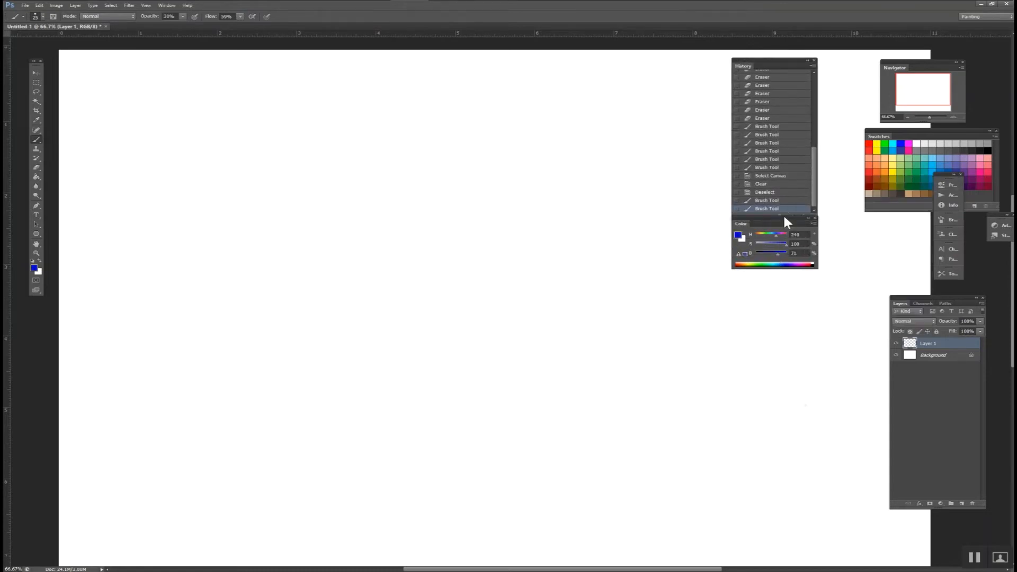
Group the Color panel with Swatches, gather the collapsed panels in one column beside History, and move the toolbox onto the canvas
left_click_drag(932, 247, 905, 138)
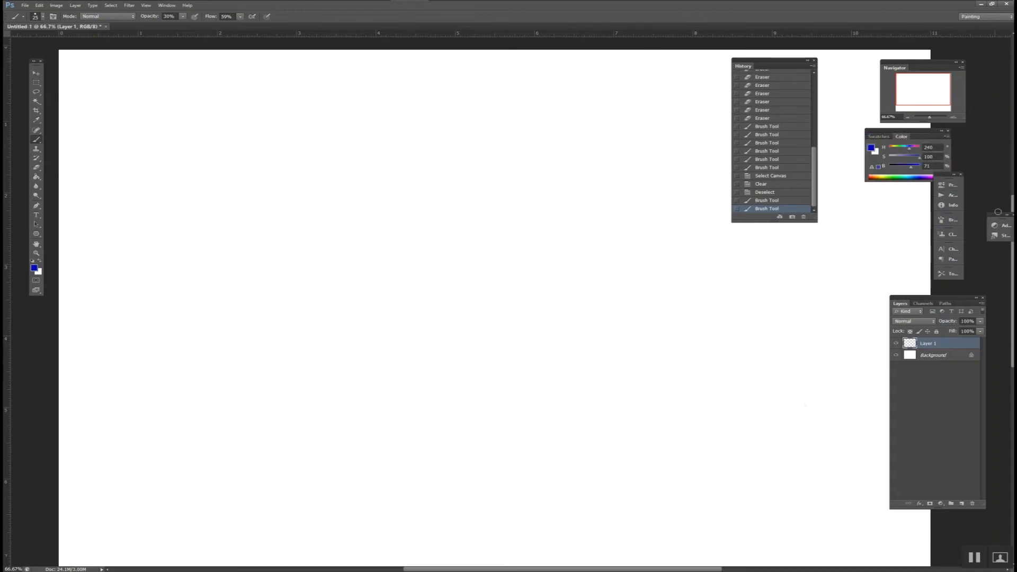
left_click_drag(994, 218, 833, 62)
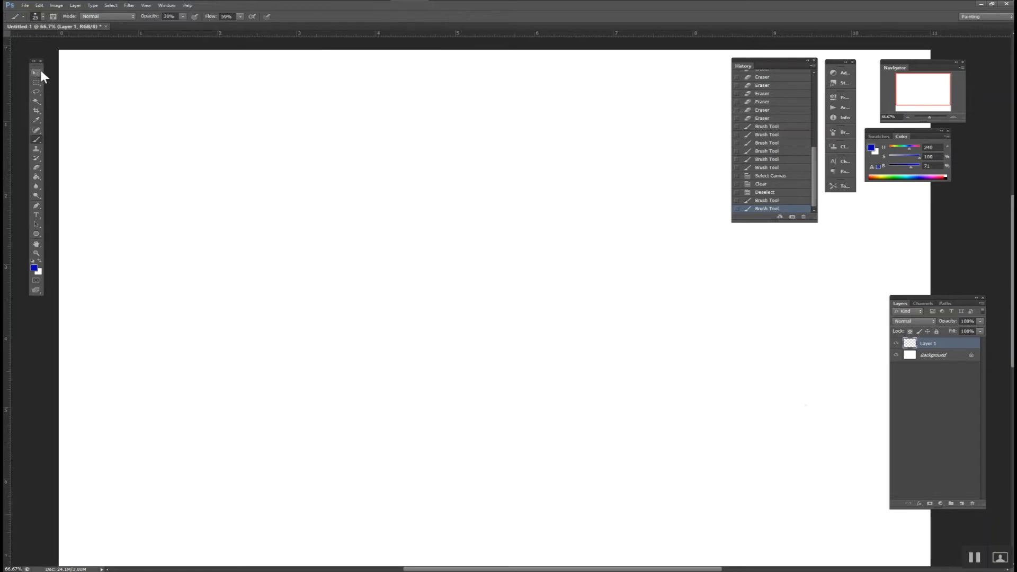
left_click_drag(36, 61, 213, 126)
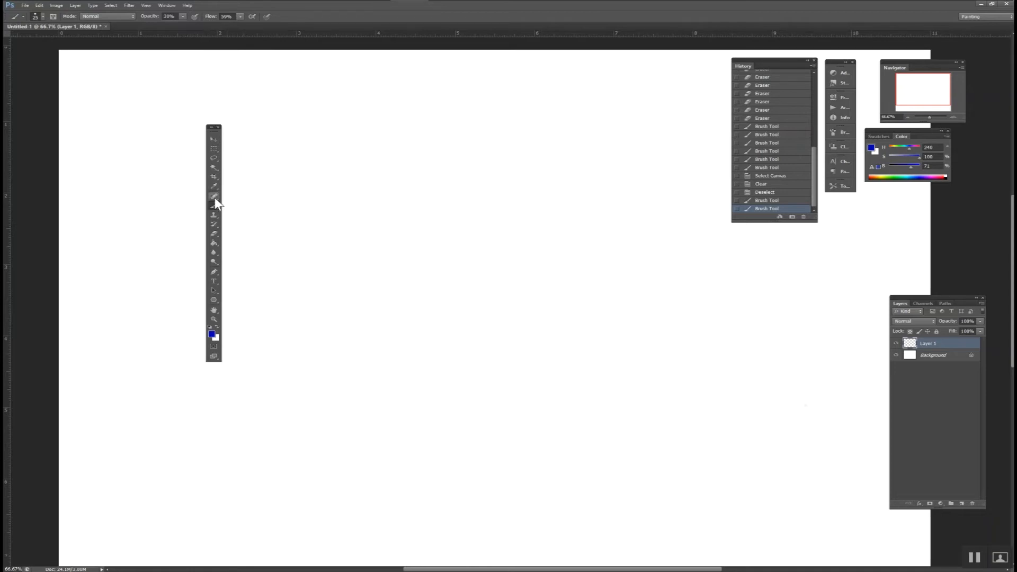
Paint a blue circle filled with scribbled strokes using the Brush tool and move the layer's artwork up and left
left_click(215, 139)
key("b")
mouse_move(415, 233)
left_mouse_down()
mouse_move(411, 291)
mouse_move(463, 235)
mouse_move(428, 279)
mouse_move(516, 299)
left_mouse_up()
left_click(213, 139)
mouse_move(404, 344)
left_mouse_down()
mouse_move(432, 249)
mouse_move(378, 307)
left_mouse_up()
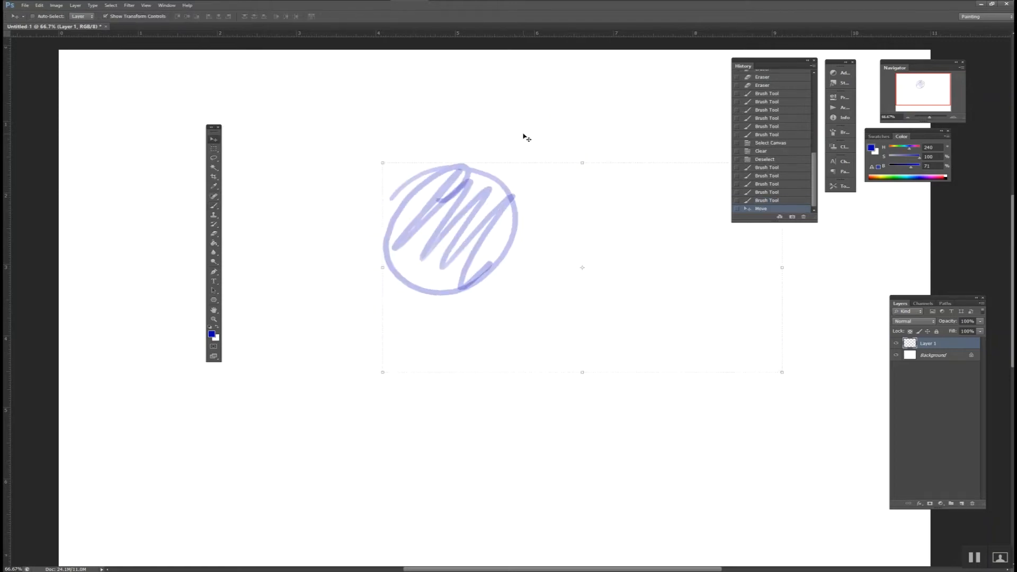
Select the whole scribbled circle with a rectangular marquee and shift it slightly upward
left_click(213, 149)
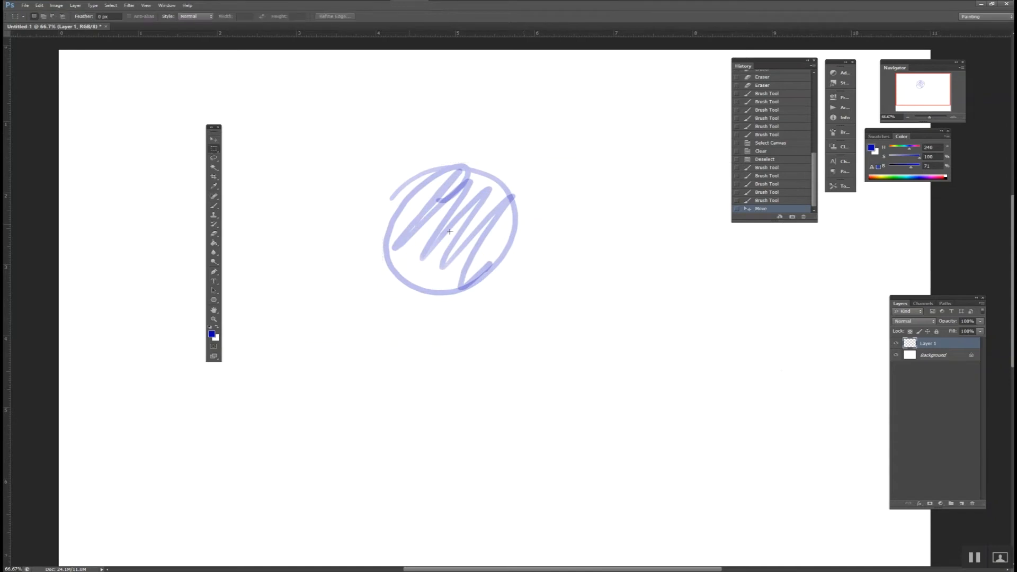
mouse_move(549, 156)
left_mouse_down()
mouse_move(418, 313)
mouse_move(348, 316)
left_mouse_up()
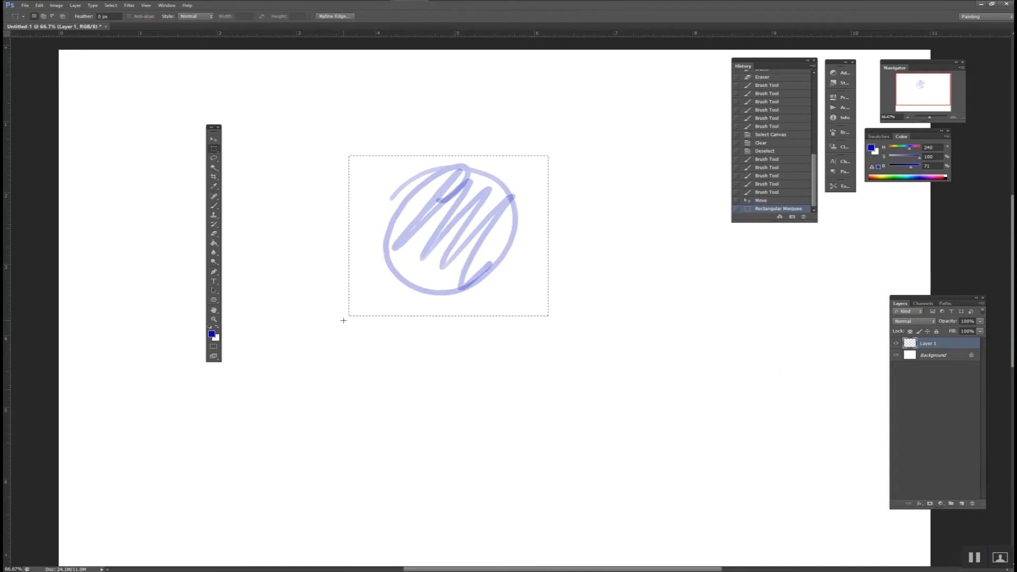
left_click(213, 138)
Select a vertical strip through the scribbled circle with the rectangular marquee and move it out to the right
mouse_move(486, 169)
left_mouse_down()
mouse_move(519, 207)
mouse_move(484, 162)
mouse_move(426, 194)
mouse_move(529, 303)
mouse_move(441, 318)
left_mouse_up()
left_click(213, 149)
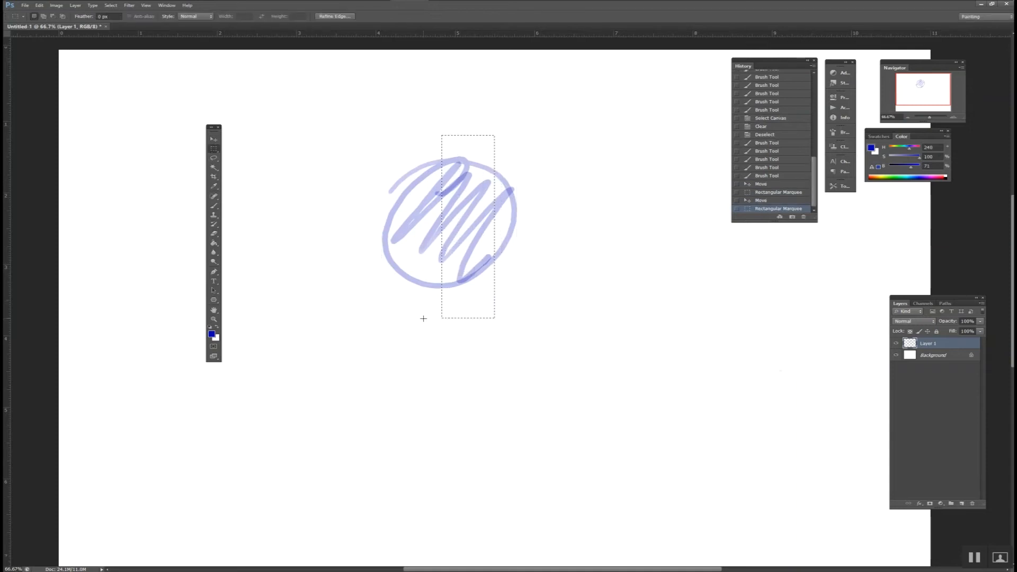
left_click(214, 139)
mouse_move(450, 205)
left_mouse_down()
mouse_move(564, 234)
mouse_move(583, 197)
left_mouse_up()
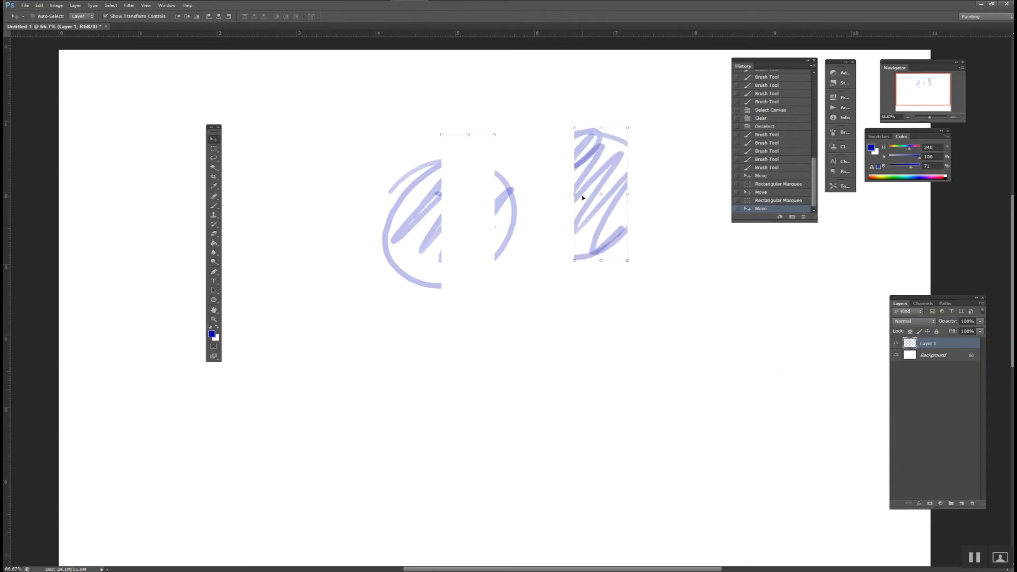
Draw a freehand Lasso selection around the left piece of the cut circle
left_click(214, 157)
mouse_move(388, 163)
left_mouse_down()
mouse_move(438, 147)
mouse_move(471, 181)
mouse_move(462, 308)
mouse_move(417, 317)
mouse_move(384, 299)
mouse_move(366, 181)
mouse_move(378, 164)
left_mouse_up()
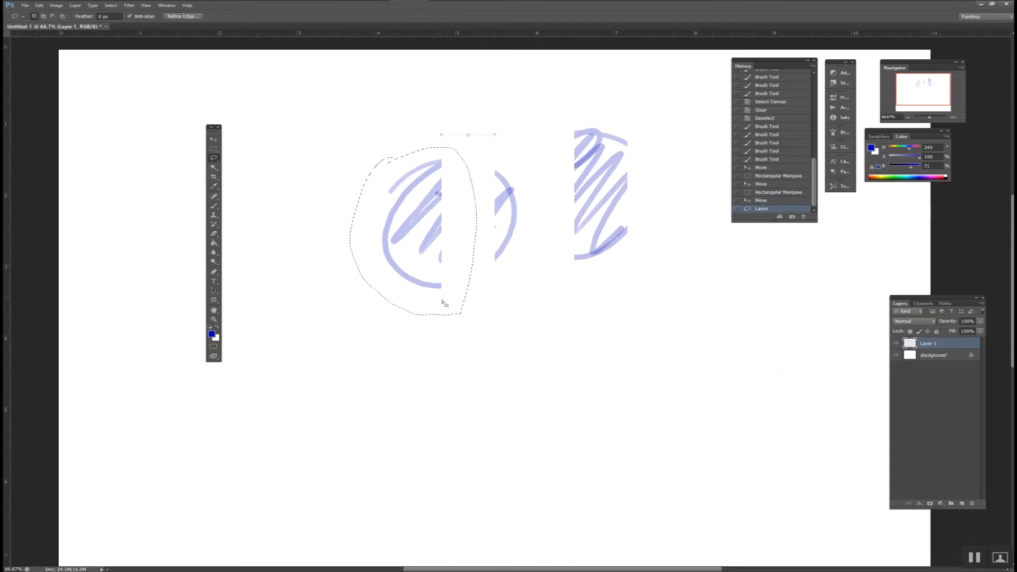
left_click(214, 148)
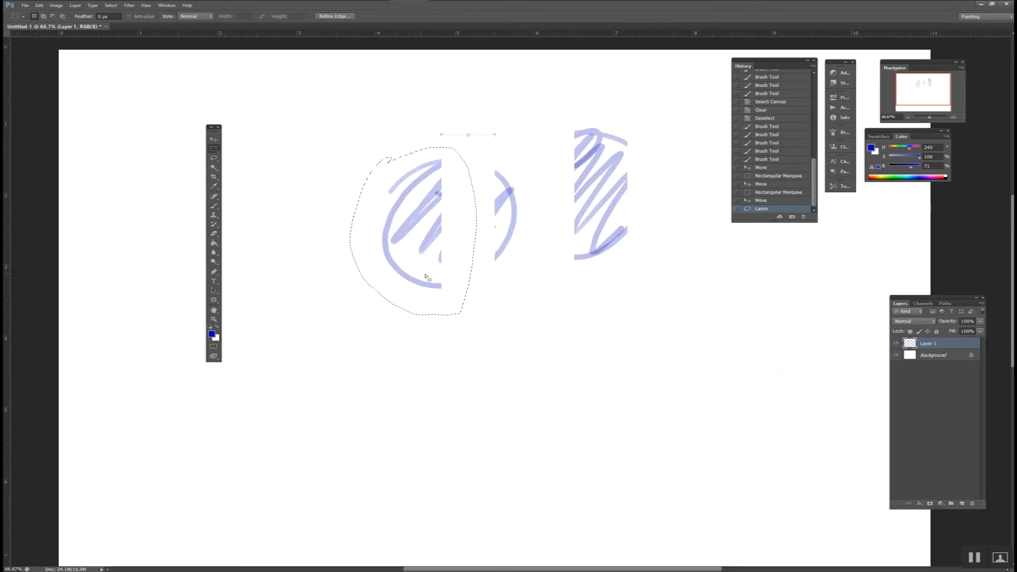
left_click(213, 157)
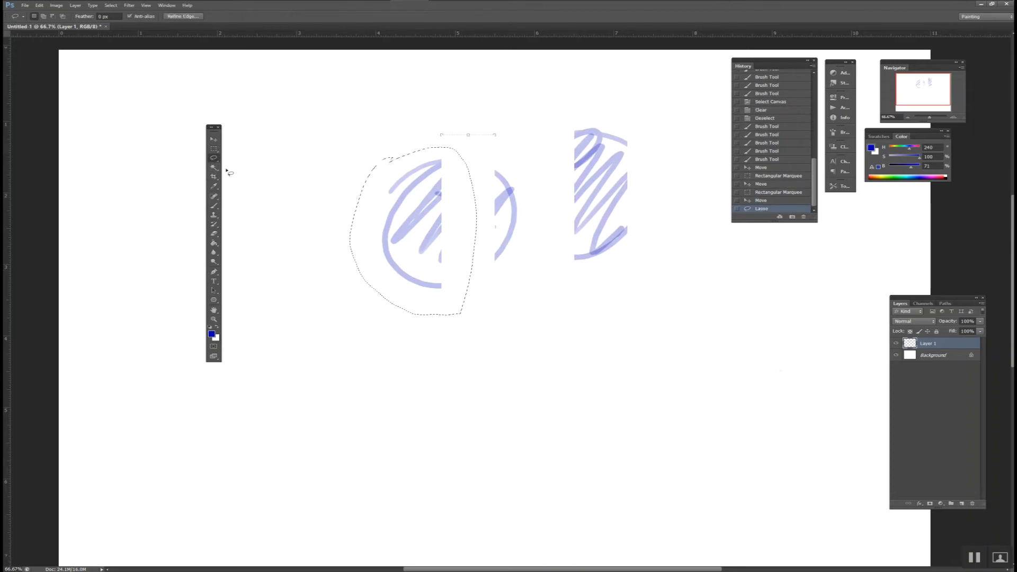
Lasso the arc at the circle's upper left, move it away up and left, apply the transform and deselect
mouse_move(356, 205)
left_mouse_down()
mouse_move(352, 191)
mouse_move(435, 174)
left_mouse_up()
mouse_move(361, 183)
left_mouse_down()
mouse_move(384, 173)
mouse_move(362, 232)
mouse_move(341, 222)
mouse_move(358, 182)
mouse_move(401, 187)
mouse_move(450, 158)
mouse_move(392, 175)
mouse_move(386, 199)
mouse_move(379, 177)
mouse_move(316, 145)
left_mouse_up()
left_click(214, 140)
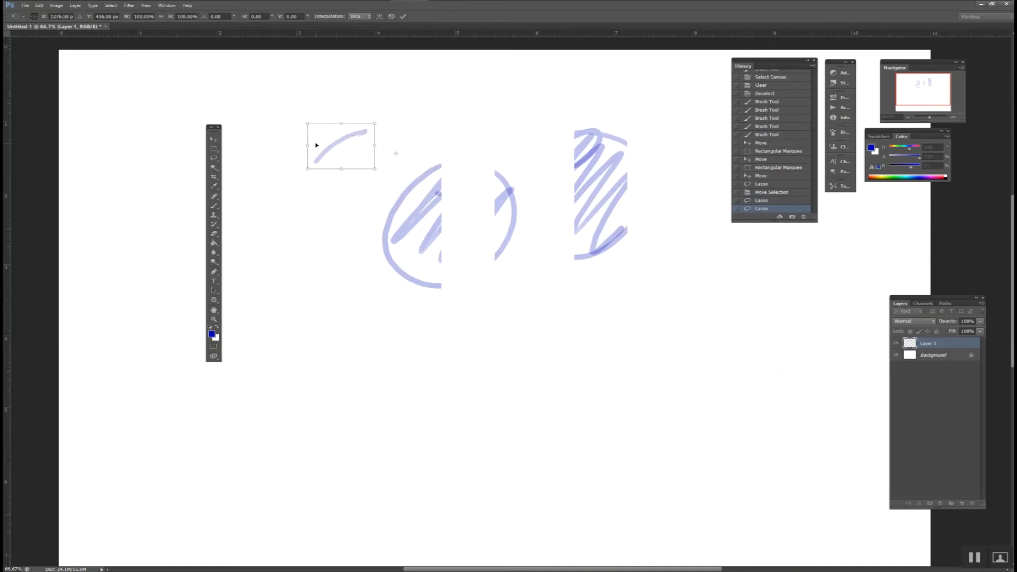
key("Return")
key("ctrl+d")
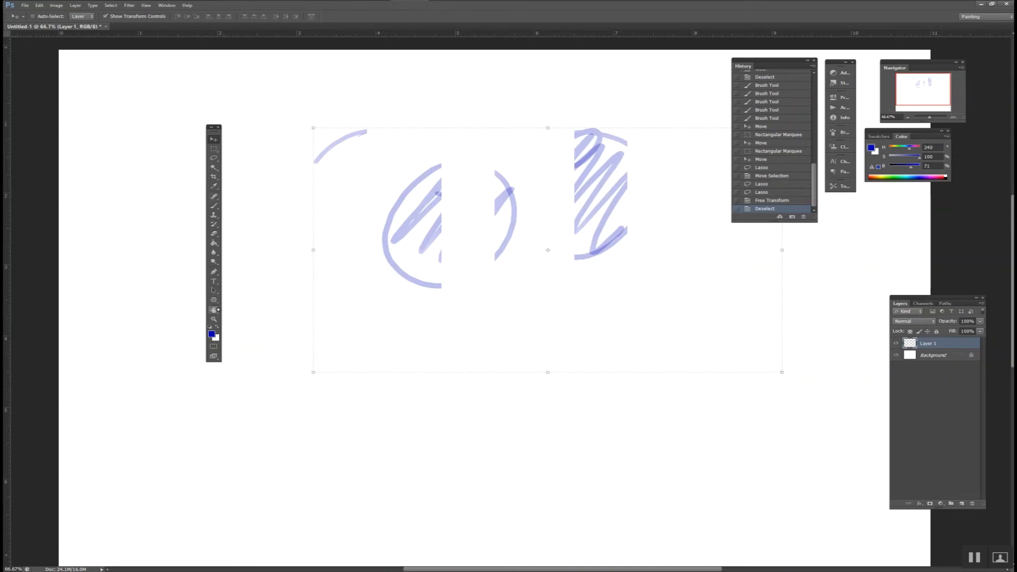
Pan the canvas, zoom far into the blank area below the arc, and zoom back out to 500%
left_click(214, 309)
left_click_drag(334, 281, 344, 248)
left_click(214, 318)
left_click_drag(311, 295, 348, 290)
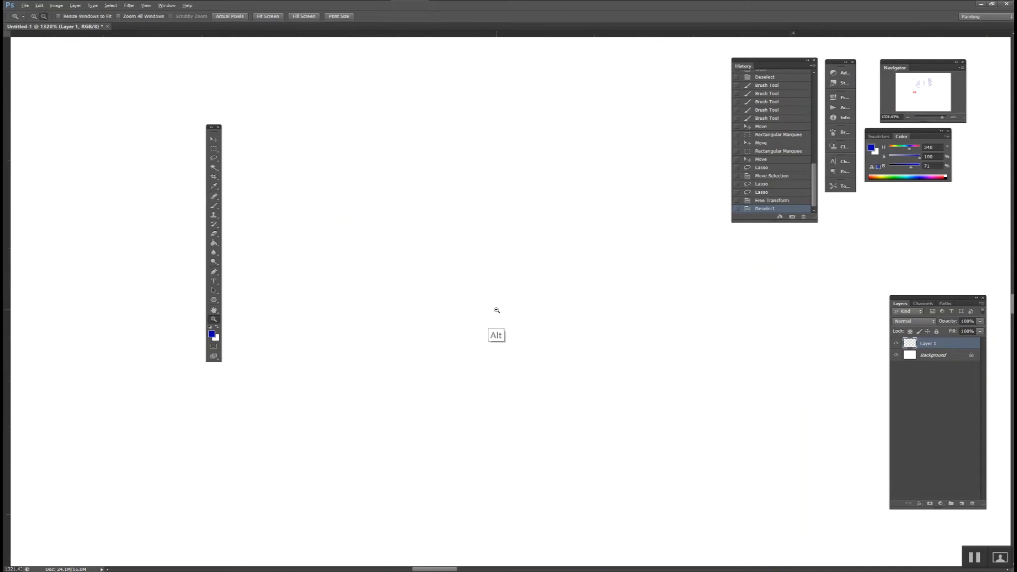
left_click(510, 318, "alt")
left_click(510, 318, "alt")
left_click(512, 319, "alt")
left_click(509, 322, "alt")
left_click(509, 320, "alt")
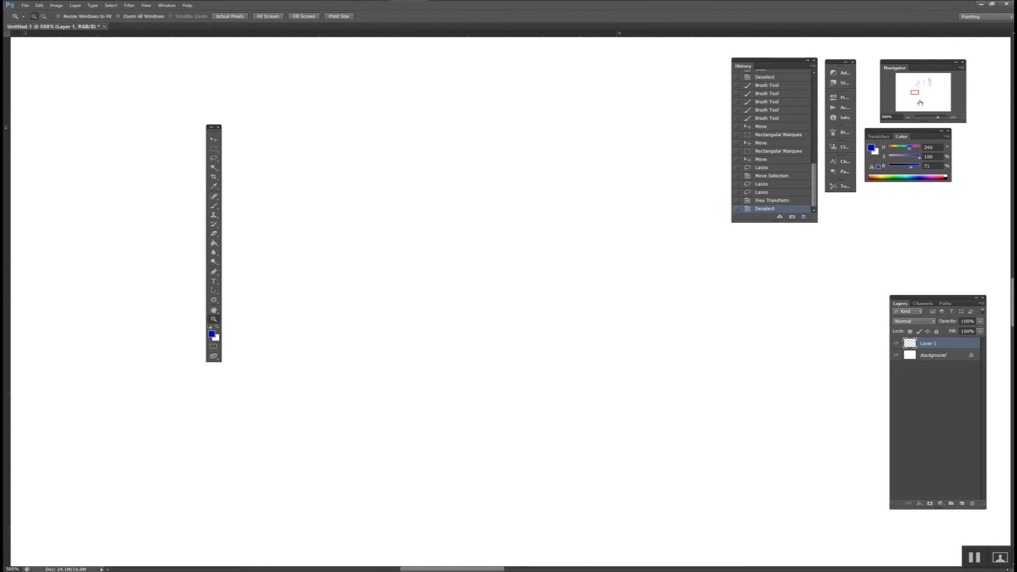
Zoom out with the Navigator to view the whole canvas and zoom back in to 66.67%
left_click(922, 117)
left_click_drag(922, 118, 924, 111)
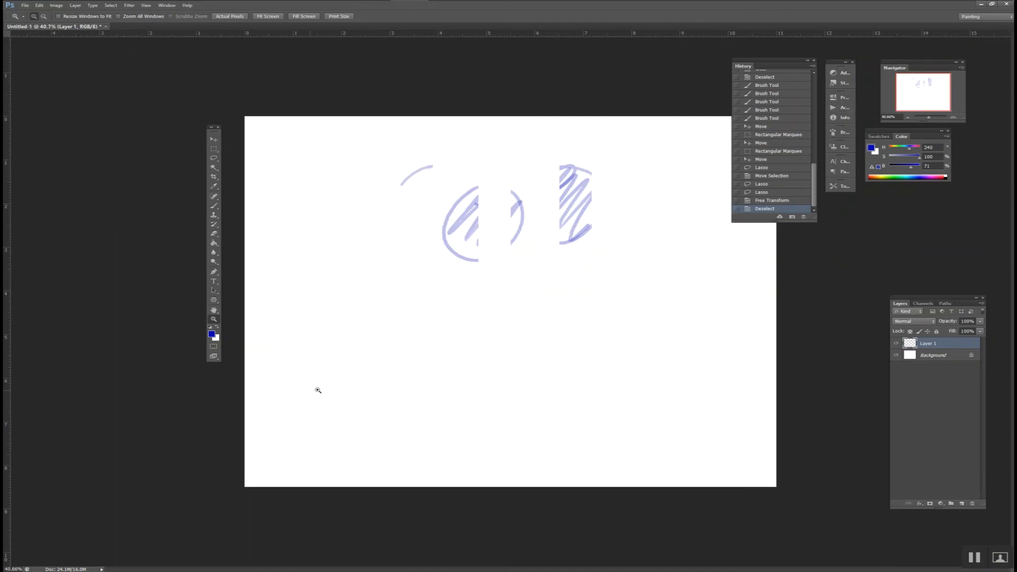
left_click(456, 327)
left_click(464, 325)
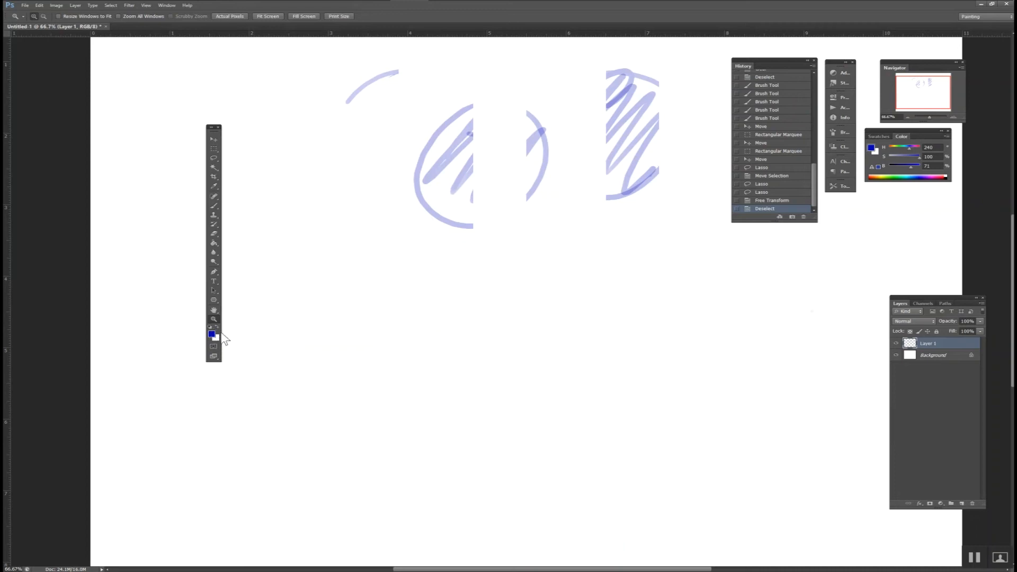
left_click(25, 6)
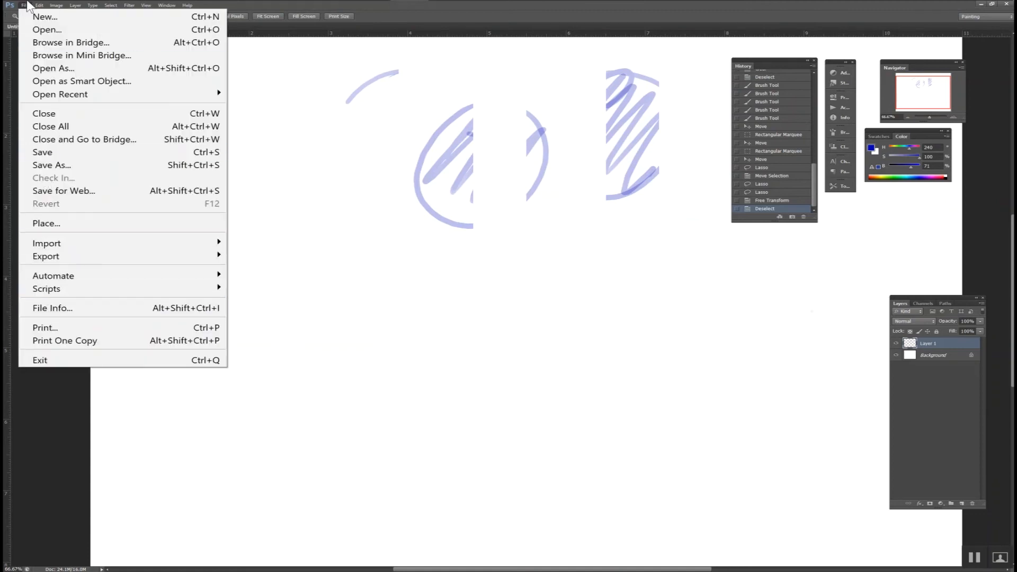
left_click(331, 182)
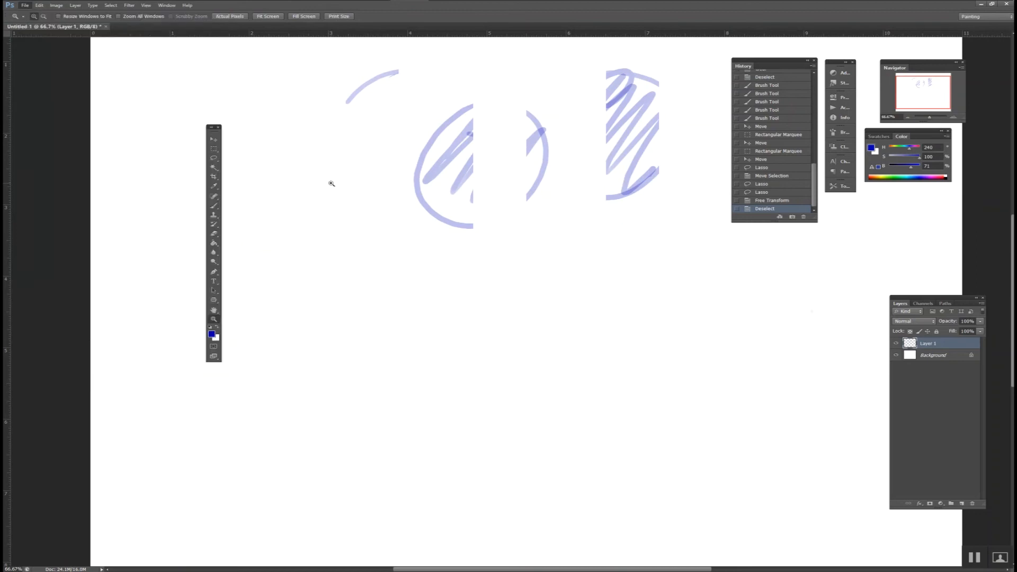
left_click(37, 5)
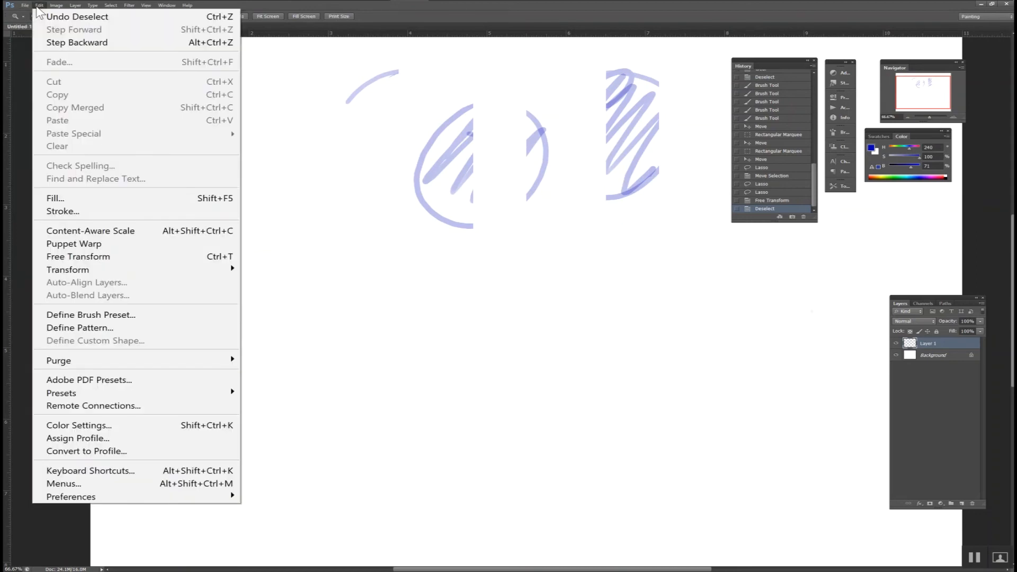
mouse_move(56, 7)
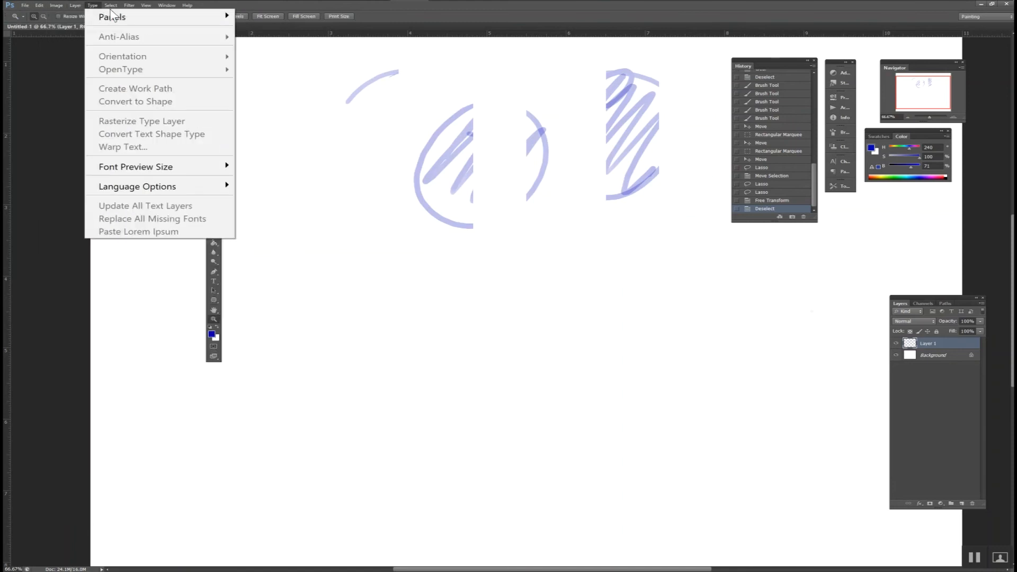
mouse_move(113, 7)
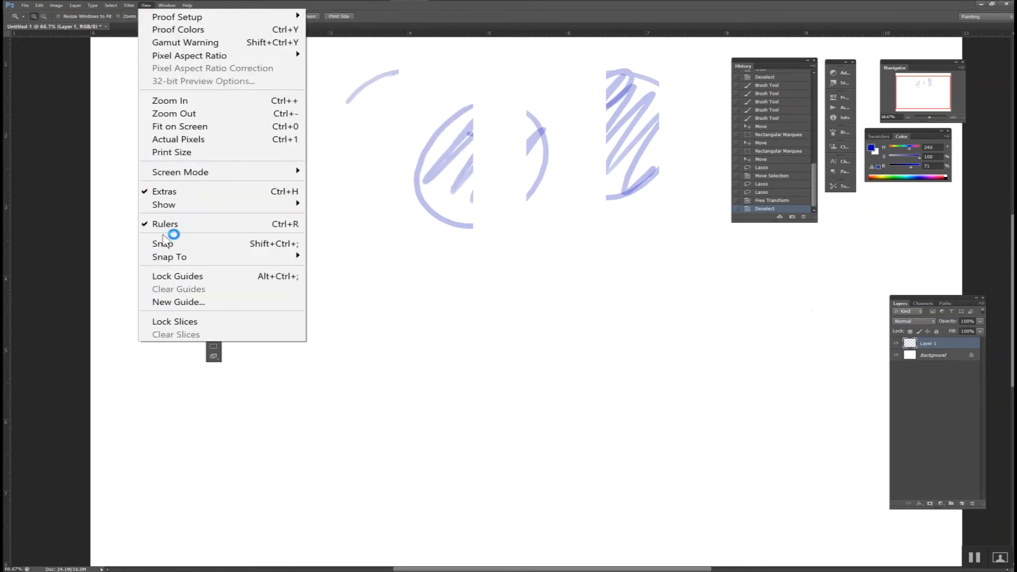
Switch to the Essentials (Default) workspace and move the Navigator and collapsed panels inward from the screen edge
mouse_move(187, 6)
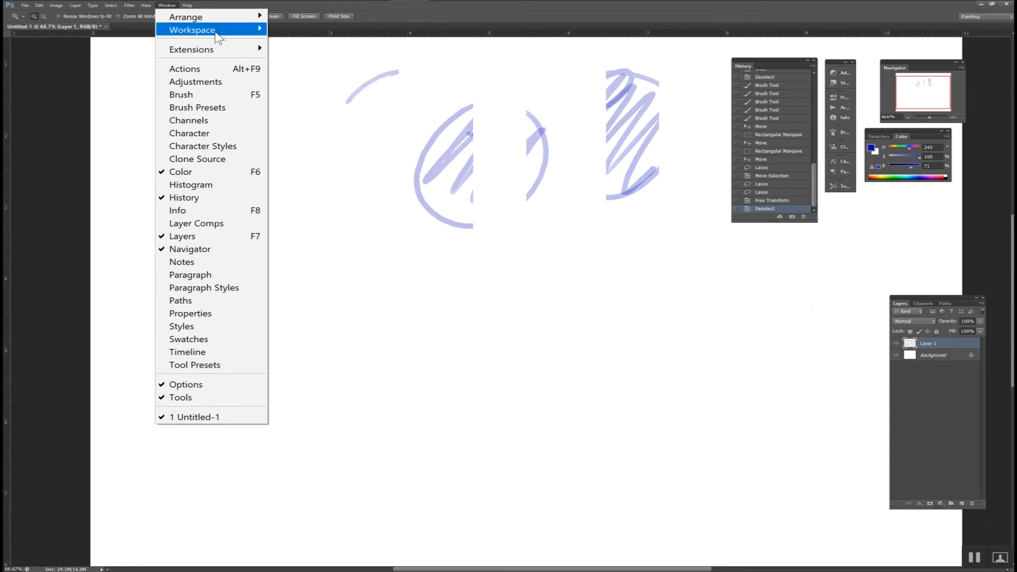
mouse_move(216, 32)
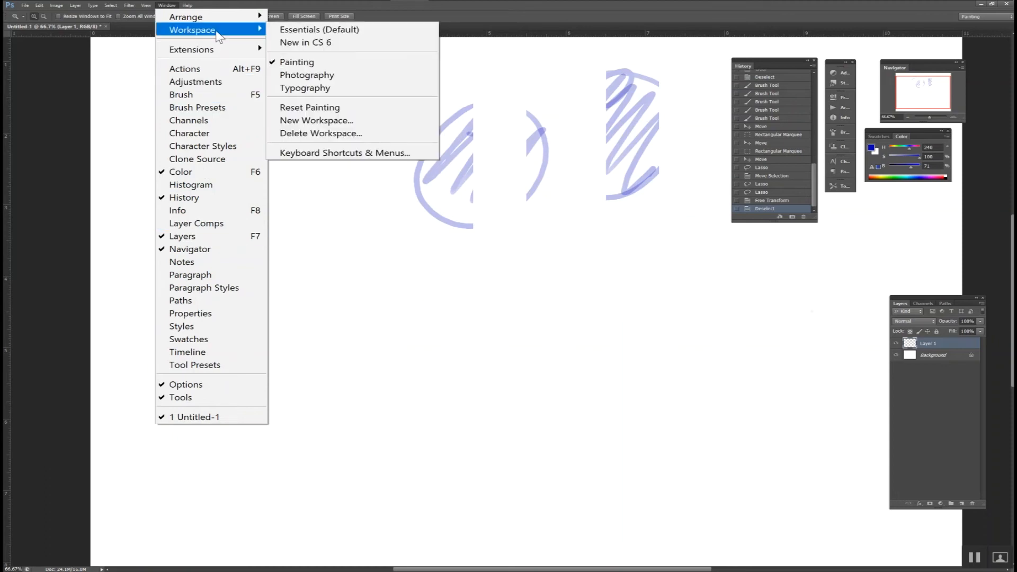
left_click(305, 30)
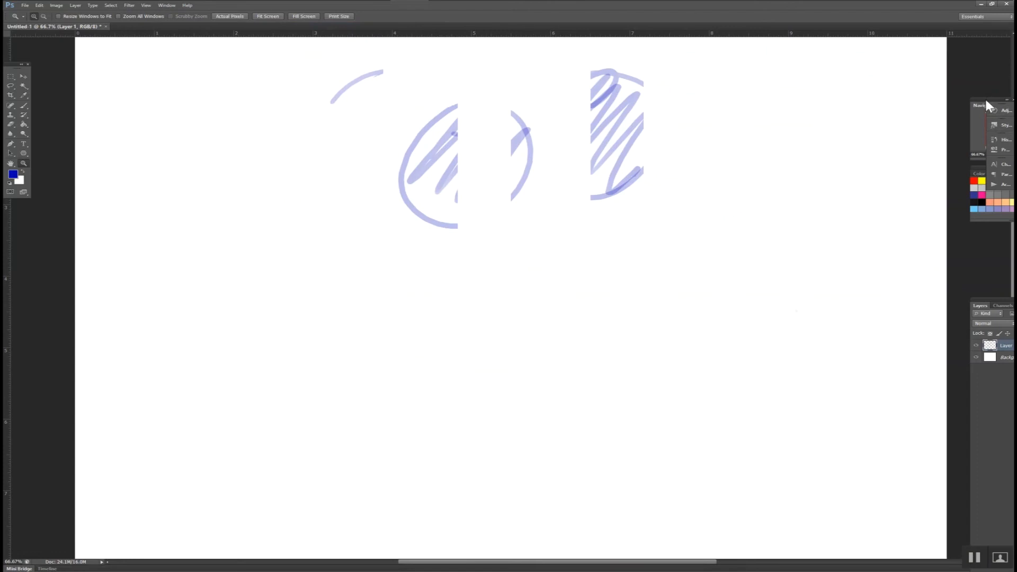
left_click_drag(986, 95, 920, 50)
left_click_drag(994, 106, 946, 38)
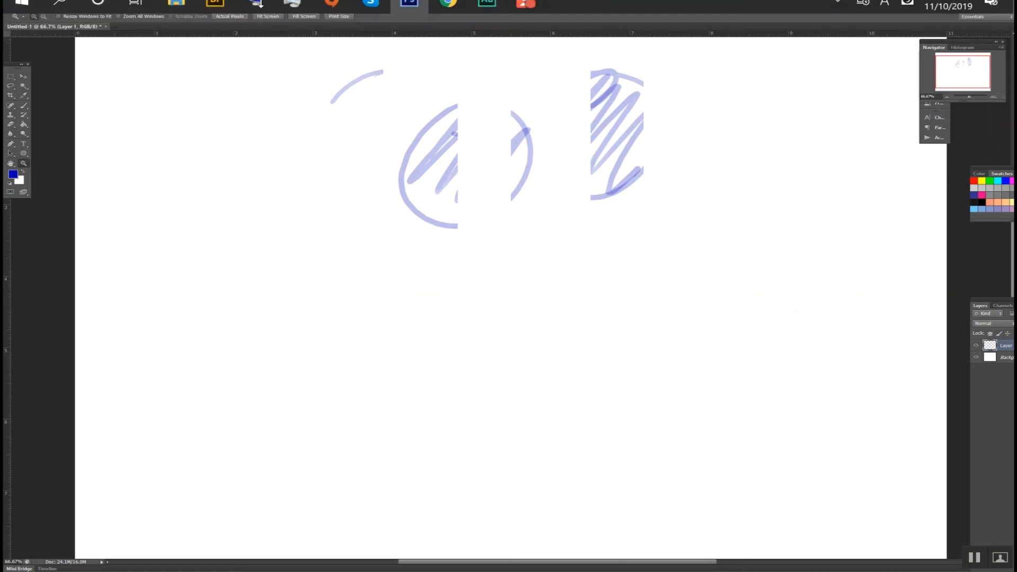
Switch back to the Painting workspace and move the toolbox off the canvas to its left side
left_click(173, 7)
mouse_move(218, 32)
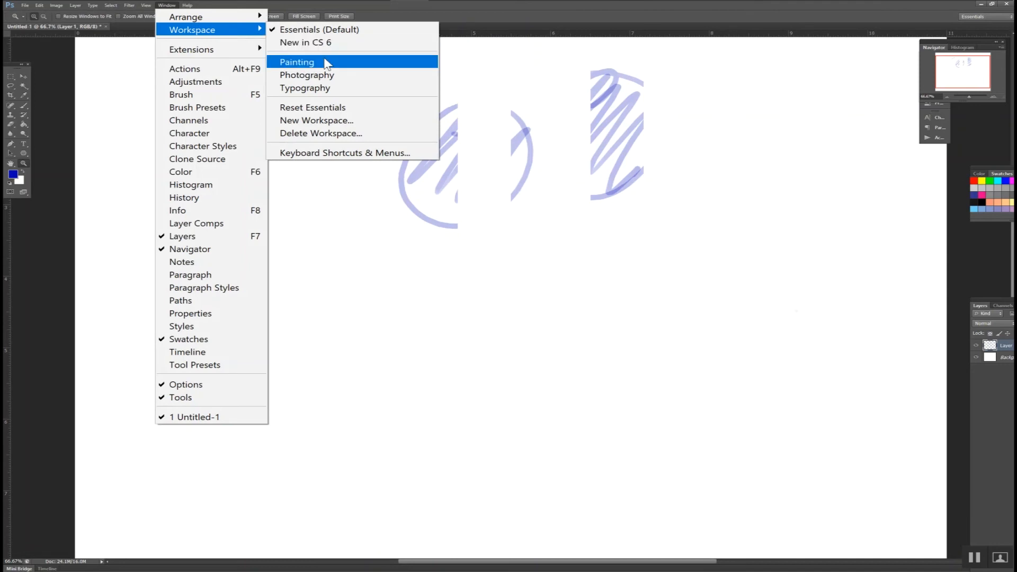
left_click(326, 64)
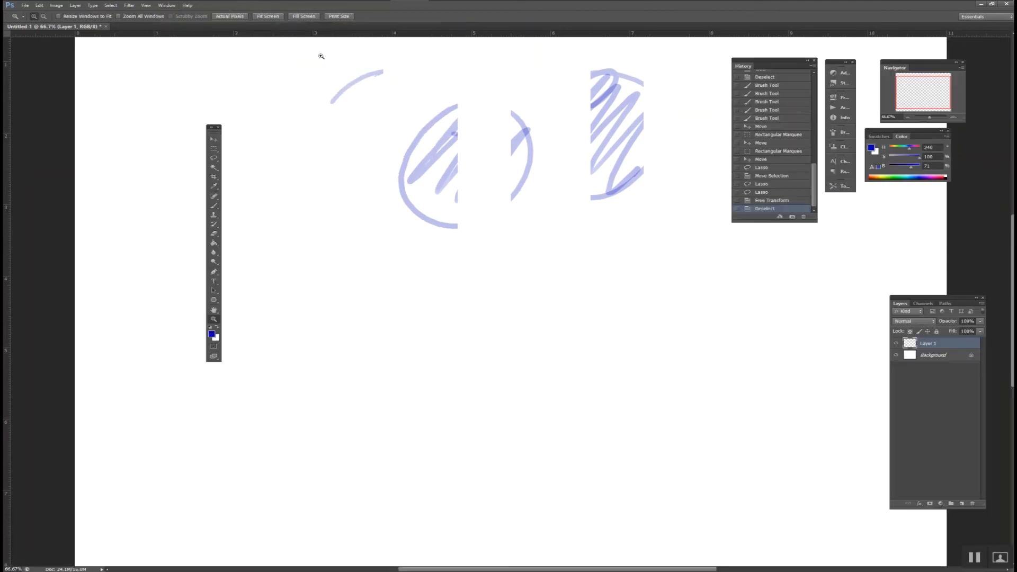
left_click_drag(214, 128, 52, 49)
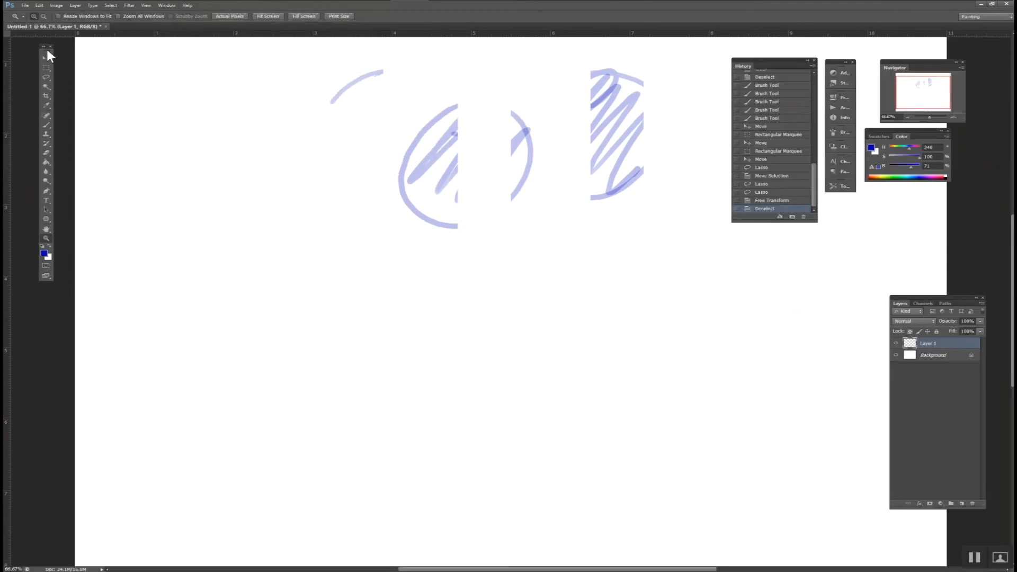
Hide the Color panel and show it again
left_click(166, 6)
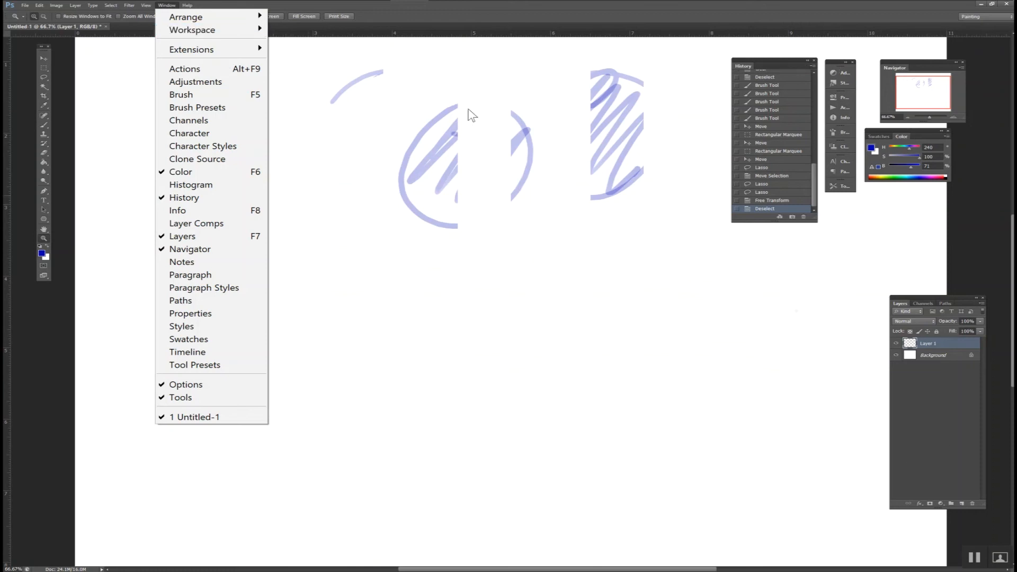
left_click(196, 177)
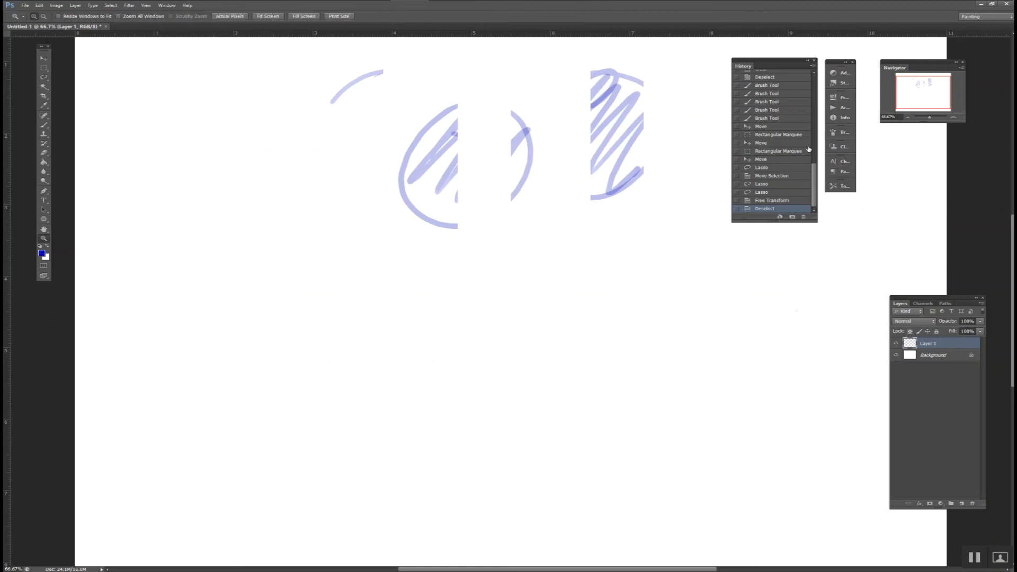
left_click(167, 6)
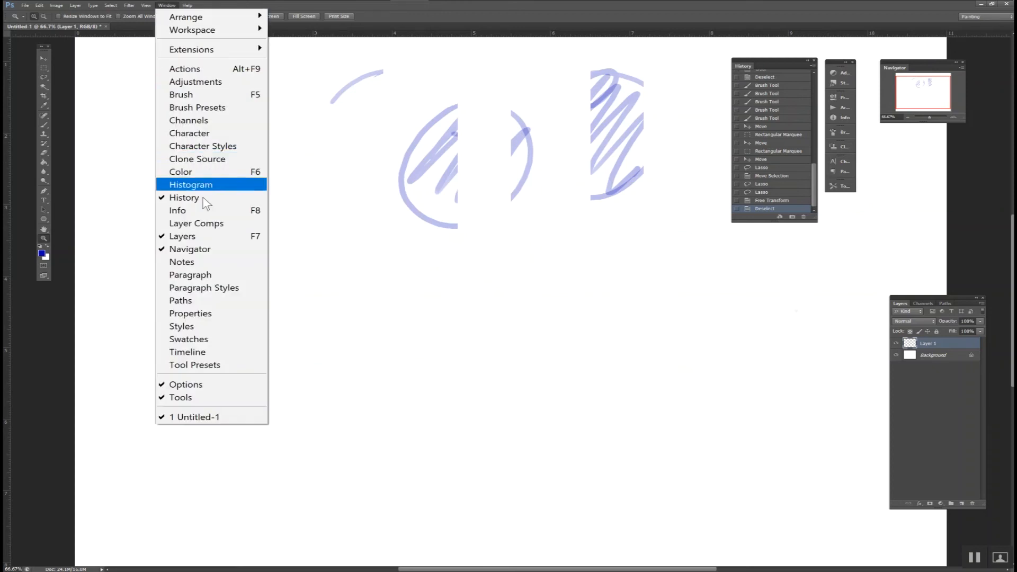
left_click(186, 171)
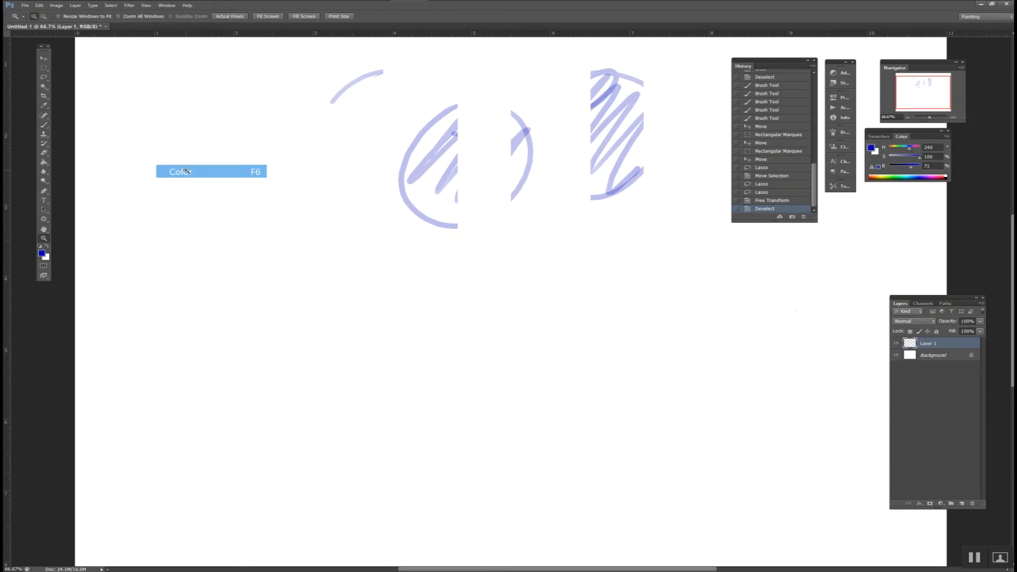
Hide the Navigator panel and the Layers panel
left_click(161, 5)
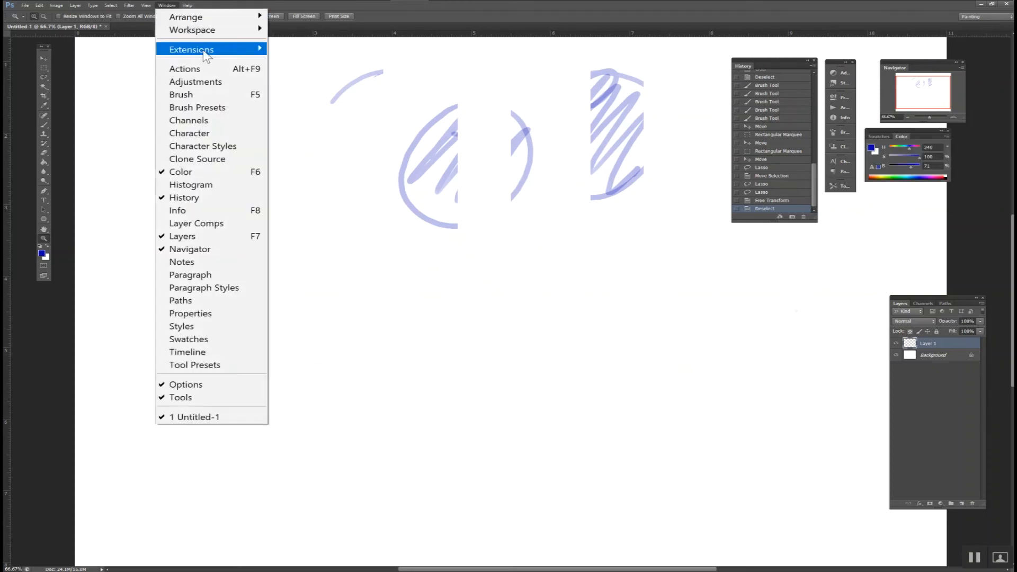
left_click(238, 250)
left_click(145, 6)
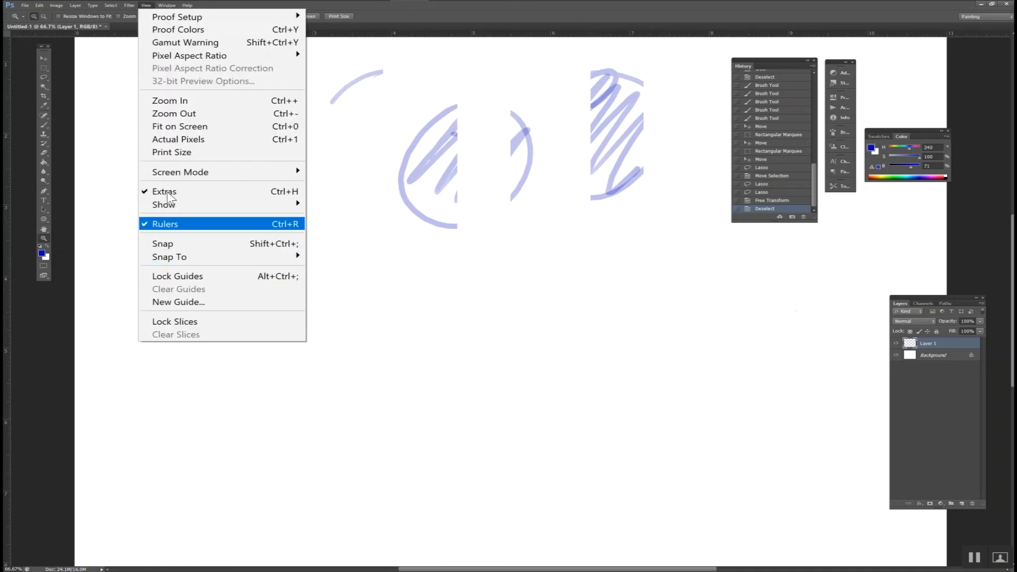
mouse_move(165, 6)
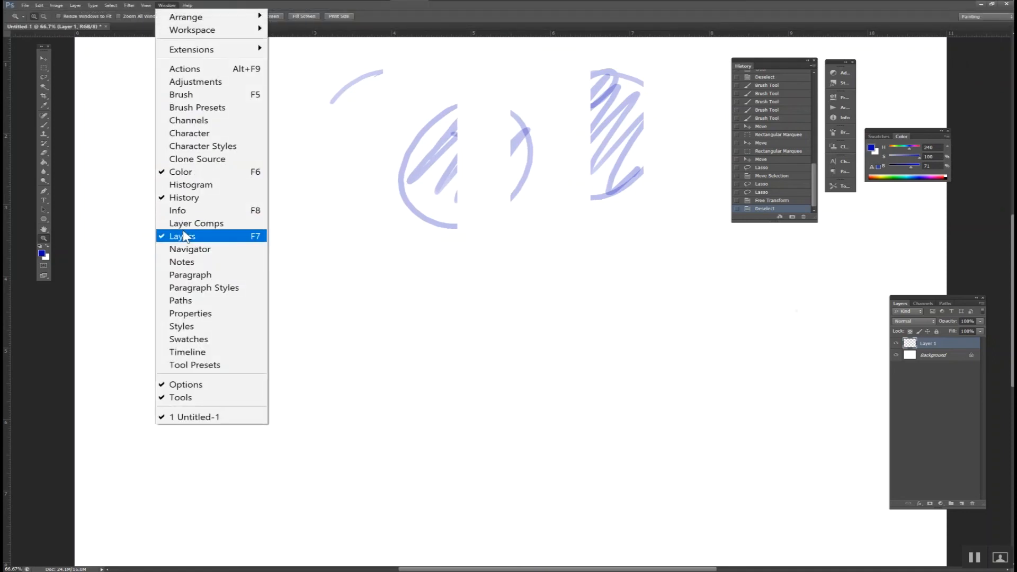
left_click(210, 236)
left_click(167, 5)
mouse_move(238, 30)
left_click(316, 63)
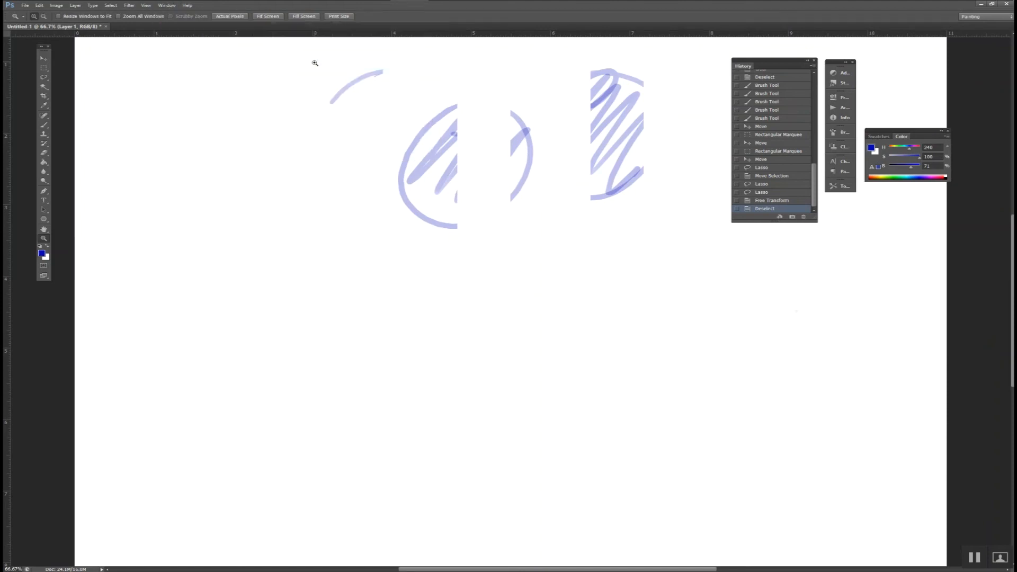
Show the Layers and Navigator panels again
left_click(165, 5)
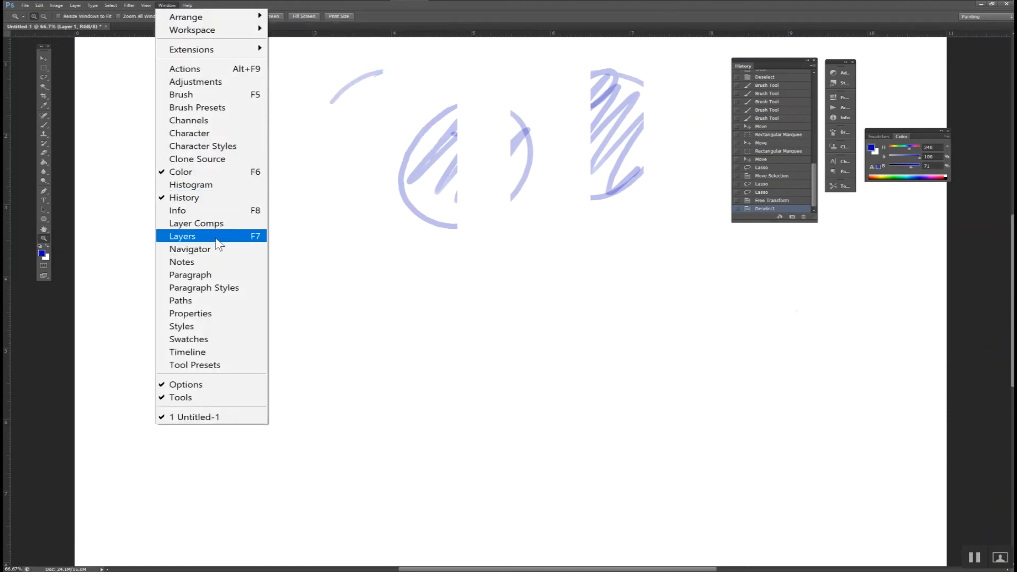
left_click(196, 236)
left_click(167, 5)
left_click(204, 249)
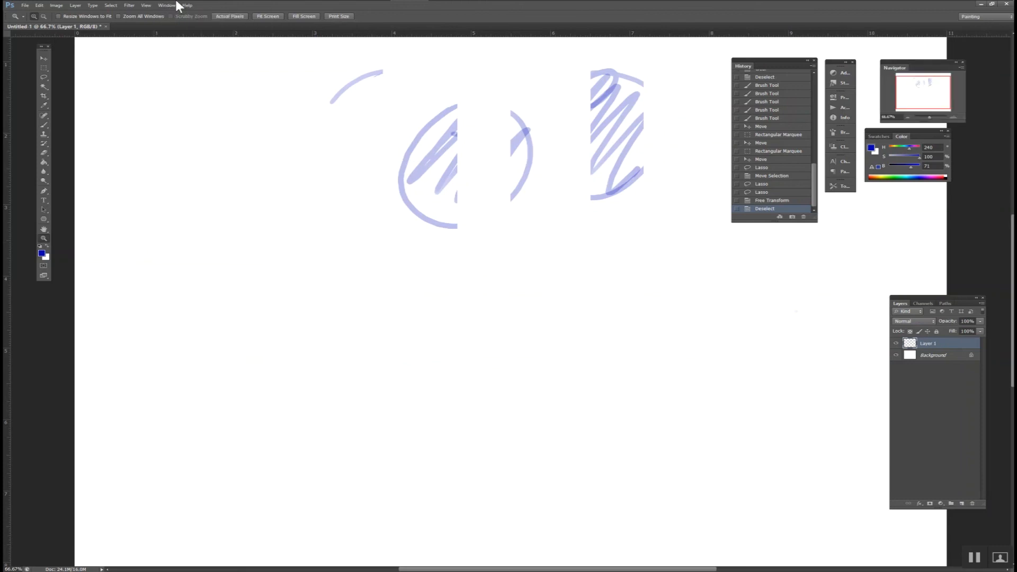
Open the list of panels and window arrangement options
left_click(166, 6)
mouse_move(167, 14)
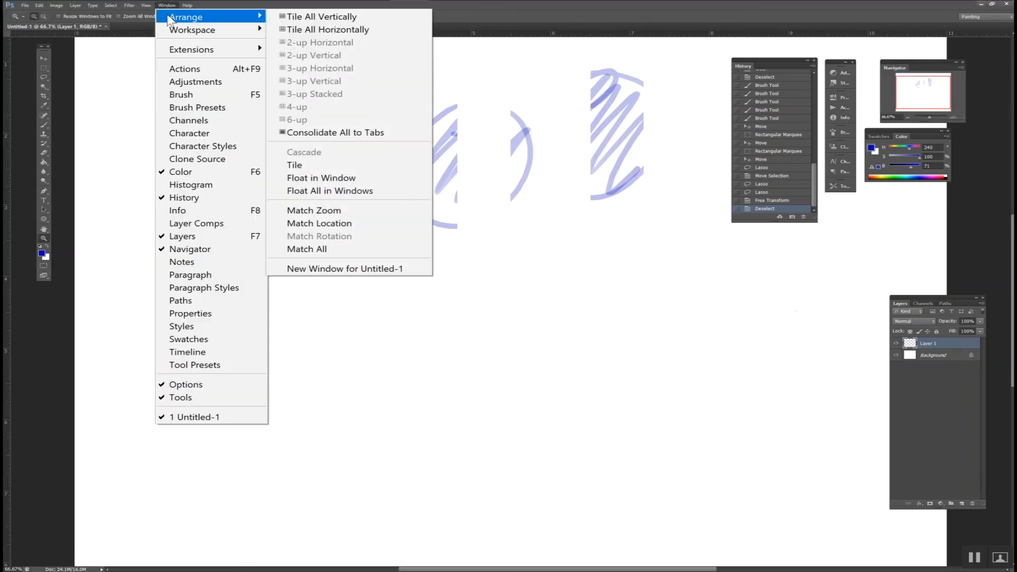